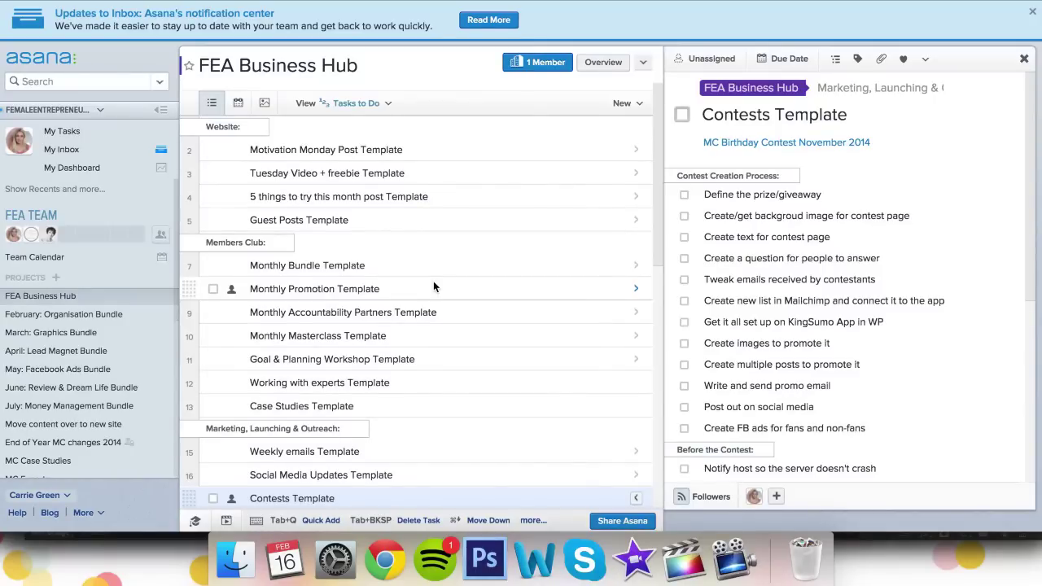
# Open the Motivation Monday Post Template task to view its content checklist
pyautogui.scroll(-1, 403, 148)
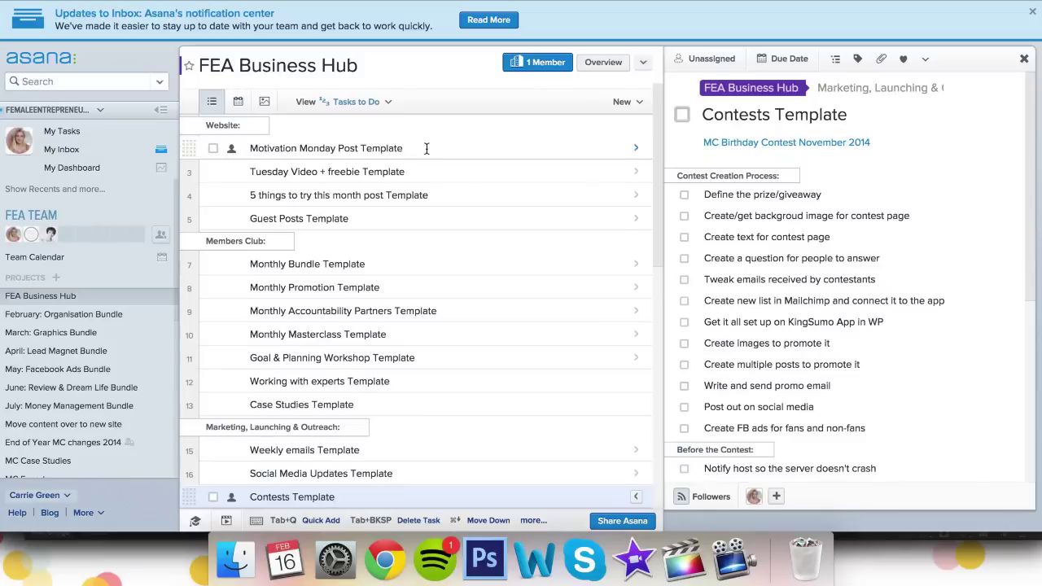
pyautogui.click(426, 149)
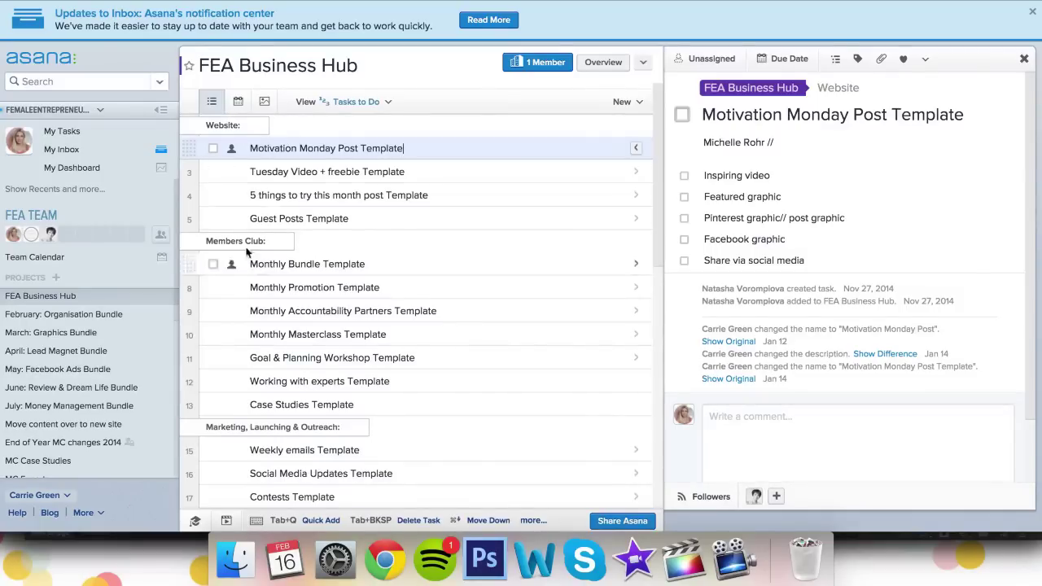
# Scroll through the task list's Website, Members Club and Marketing, Launching & Outreach templates
pyautogui.scroll(-3, 240, 244)
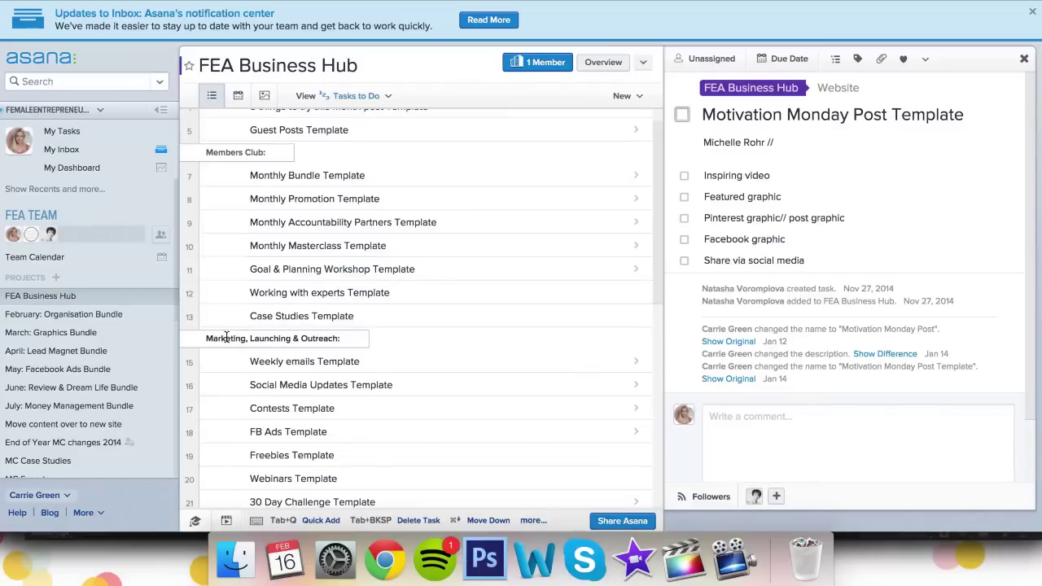
pyautogui.scroll(-10, 227, 337)
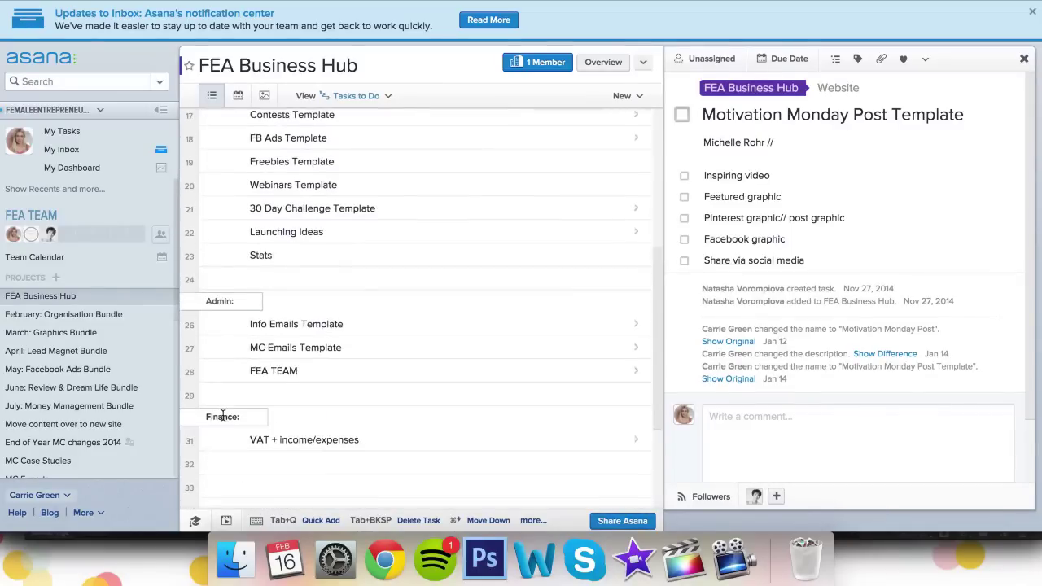
pyautogui.scroll(12, 353, 298)
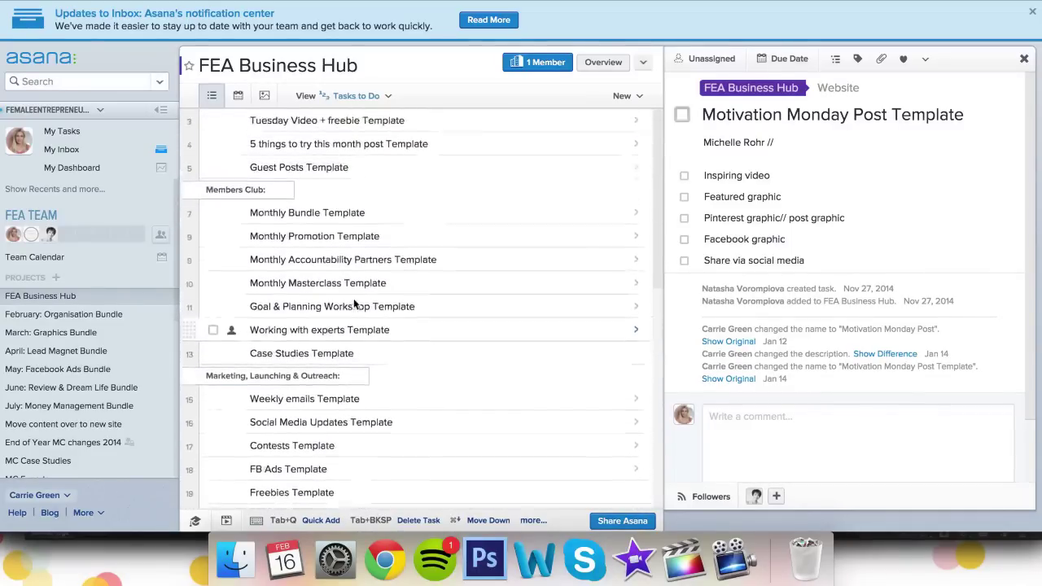
pyautogui.scroll(2, 355, 303)
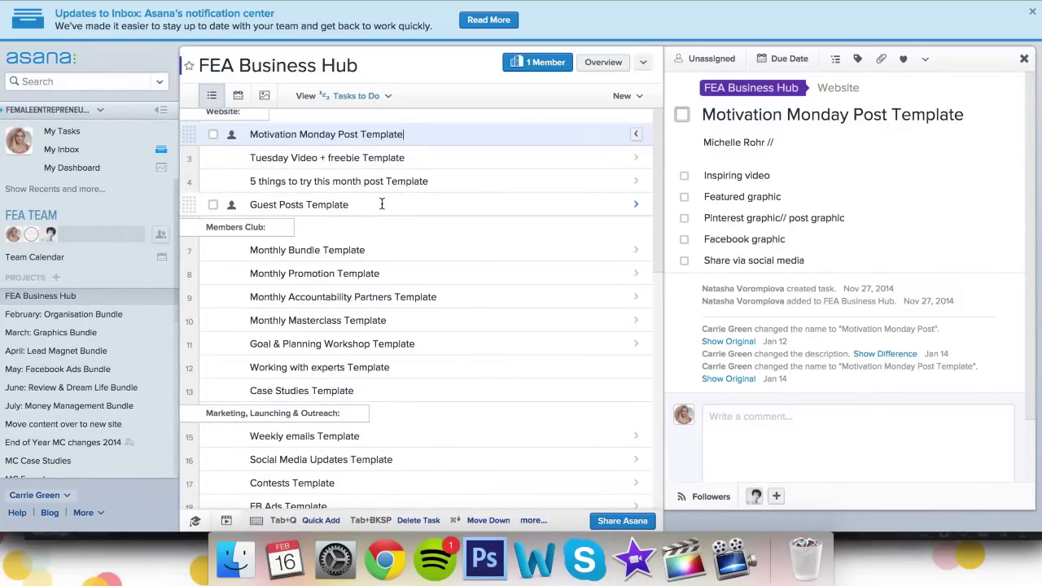
pyautogui.scroll(1, 381, 204)
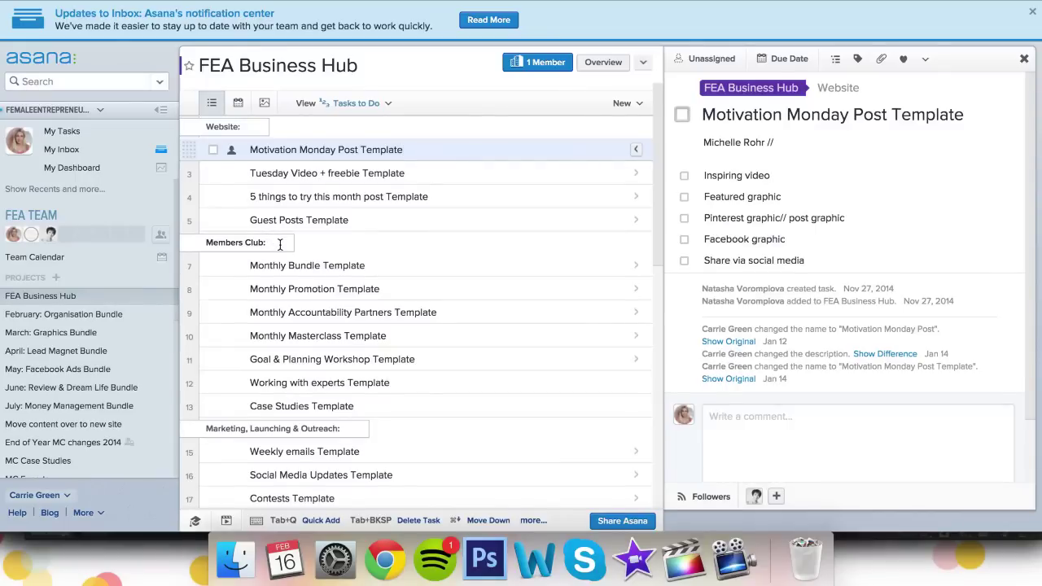
pyautogui.scroll(-5, 341, 342)
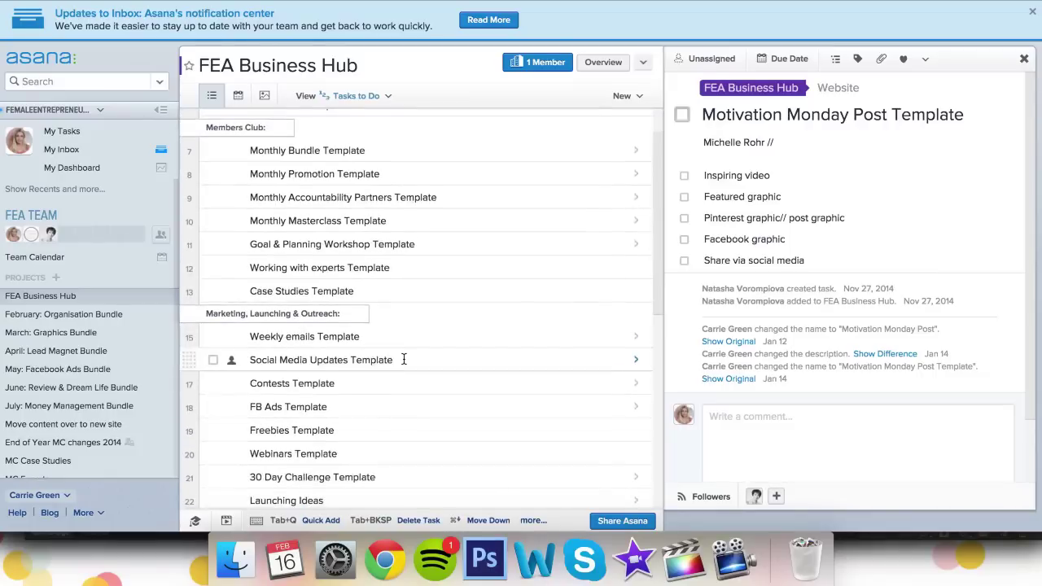
pyautogui.scroll(-3, 403, 359)
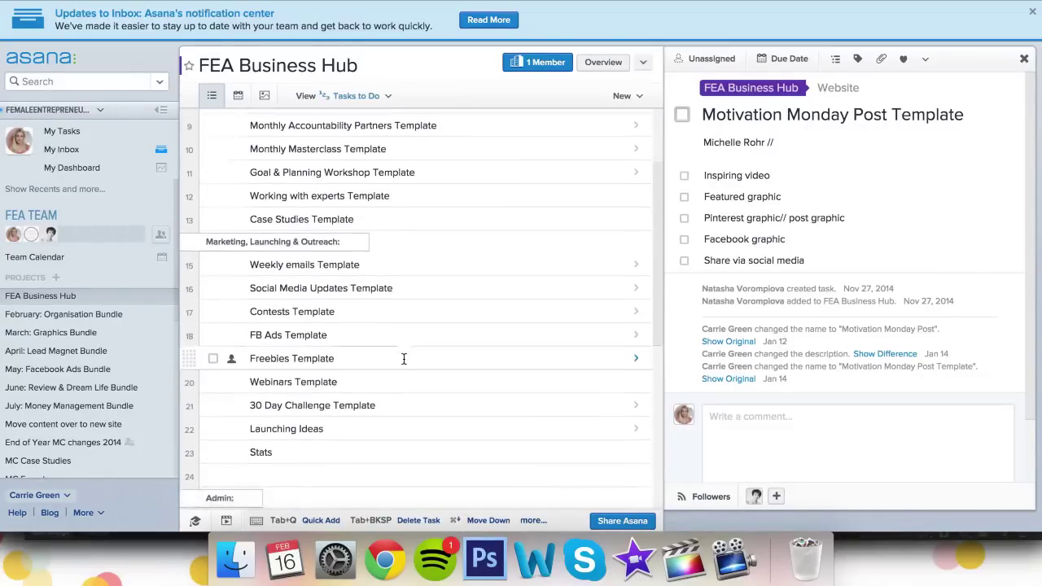
pyautogui.scroll(-1, 403, 358)
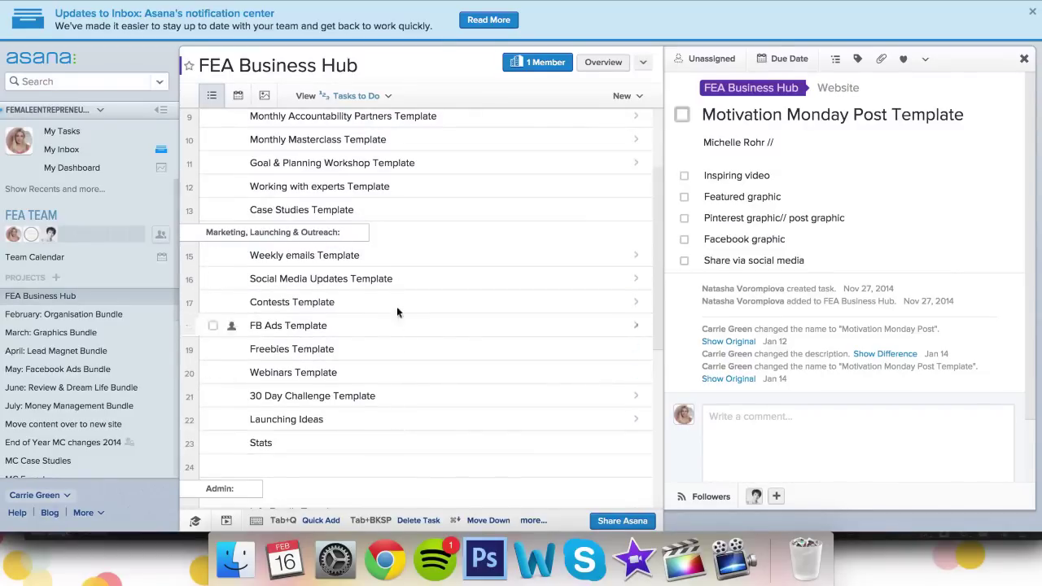
pyautogui.scroll(-5, 395, 313)
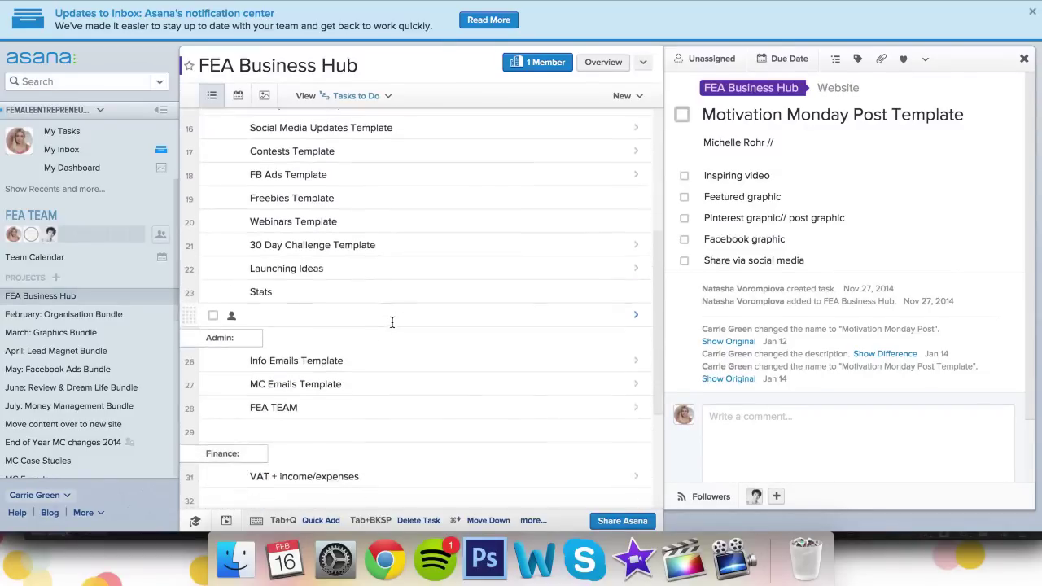
pyautogui.scroll(-1, 375, 417)
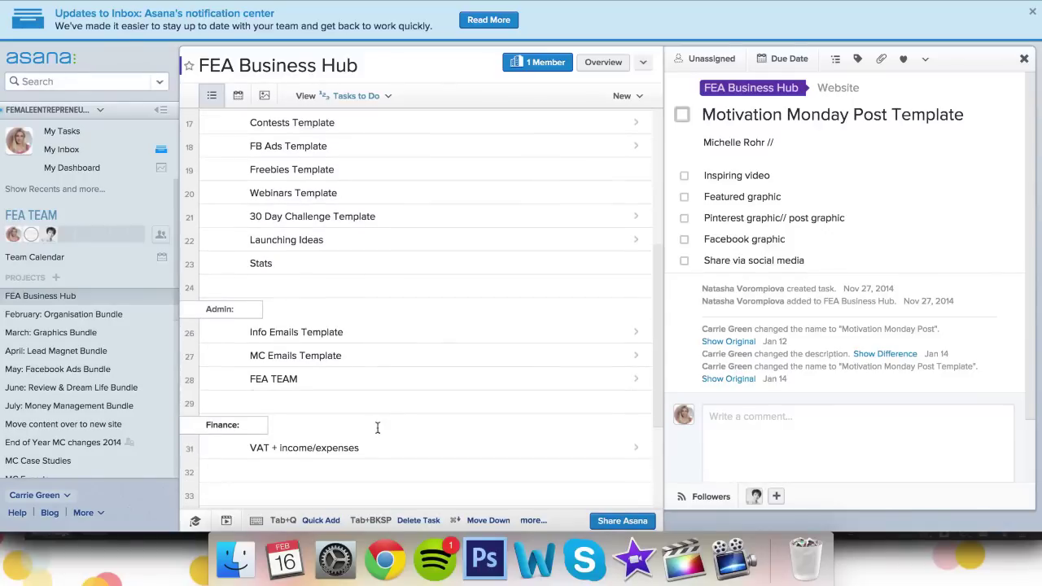
pyautogui.scroll(1, 398, 371)
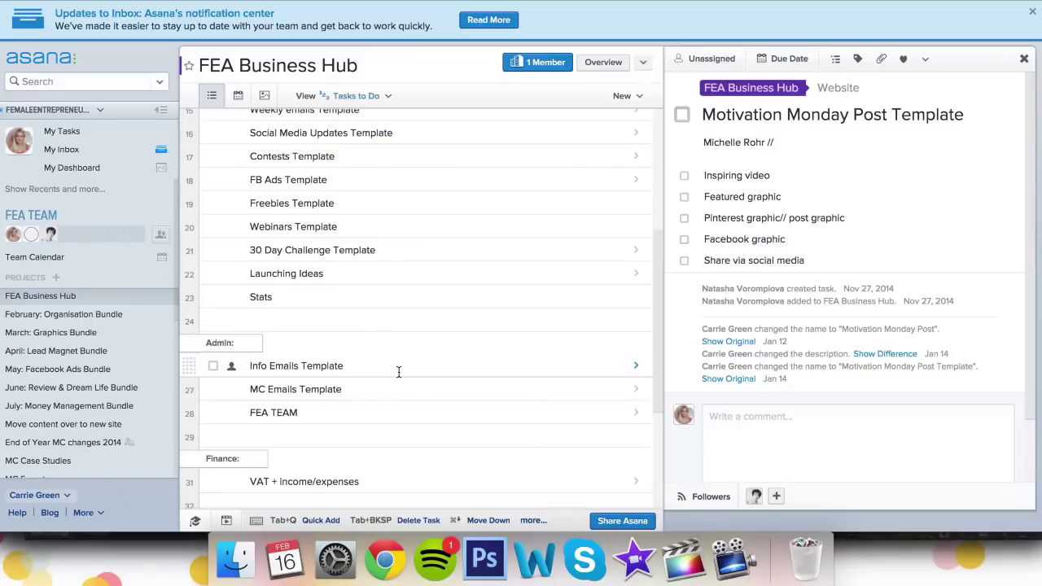
pyautogui.scroll(3, 398, 371)
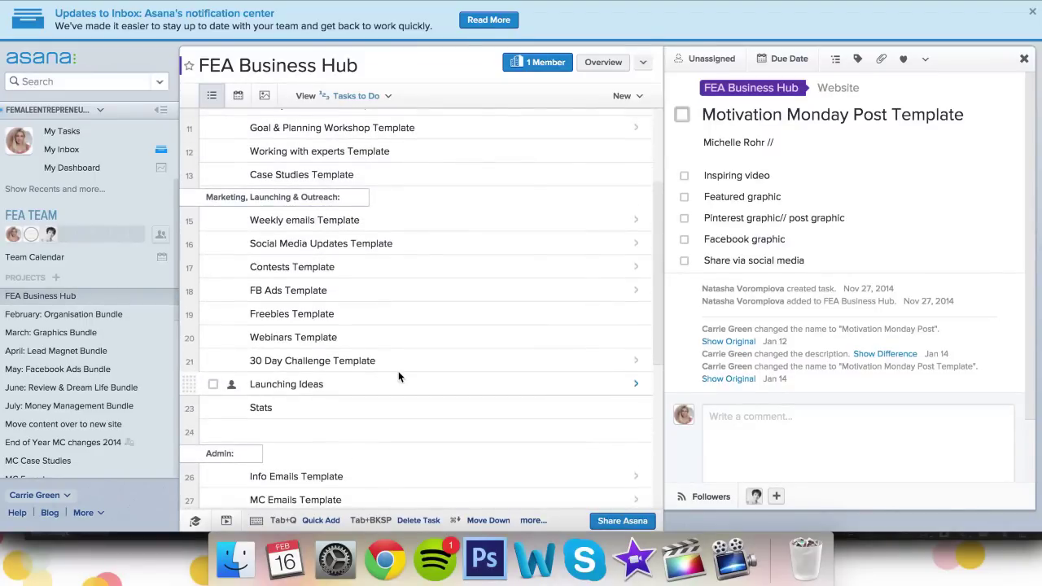
pyautogui.scroll(6, 398, 372)
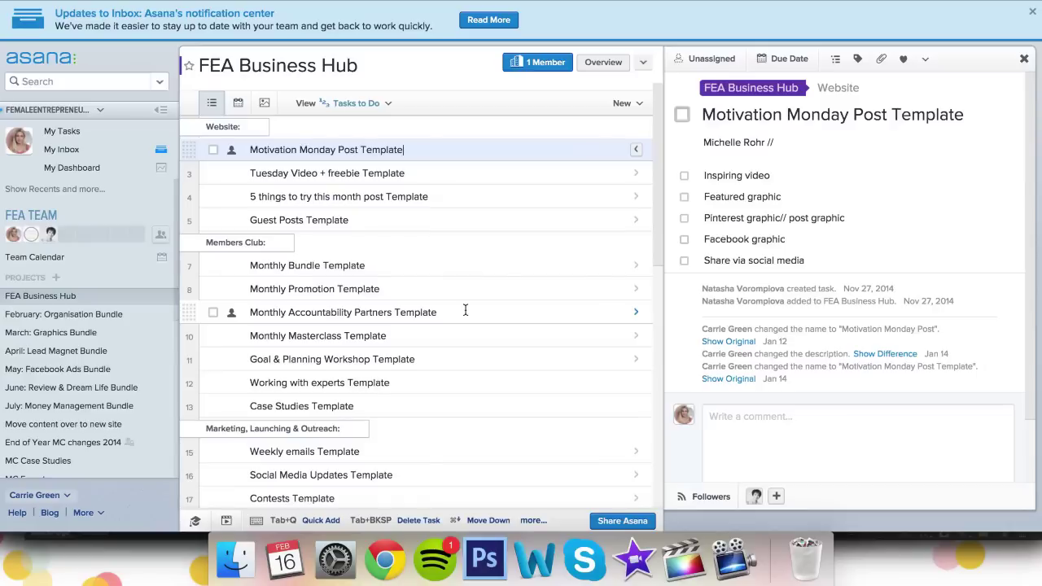
pyautogui.scroll(-2, 465, 310)
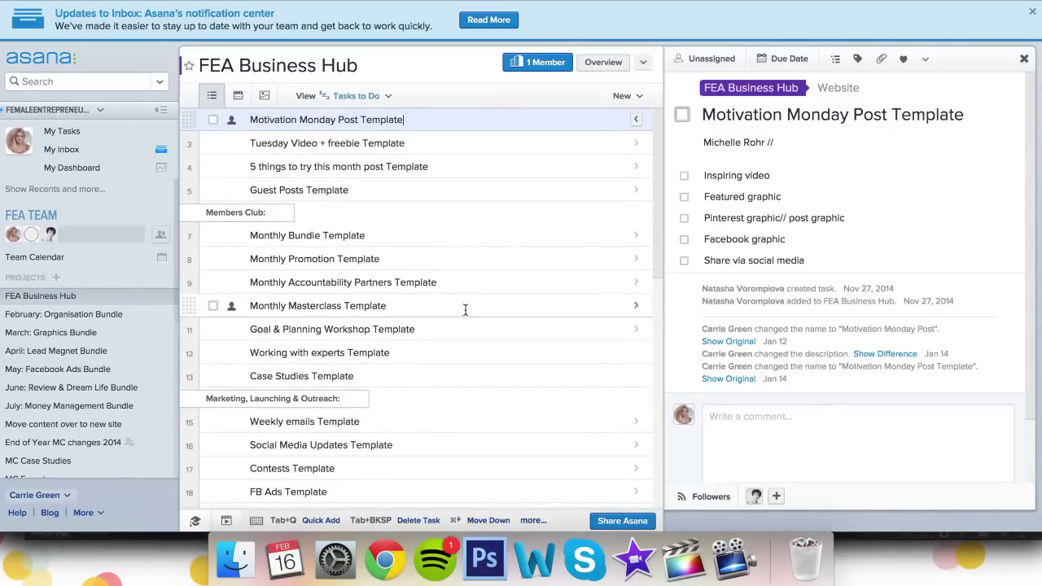
pyautogui.scroll(-4, 464, 310)
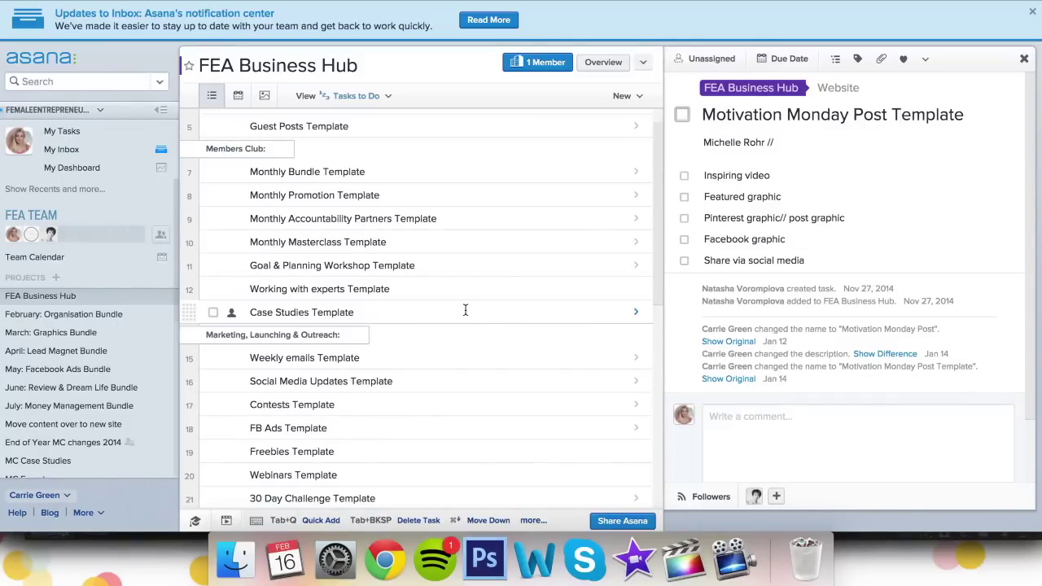
pyautogui.scroll(-12, 464, 310)
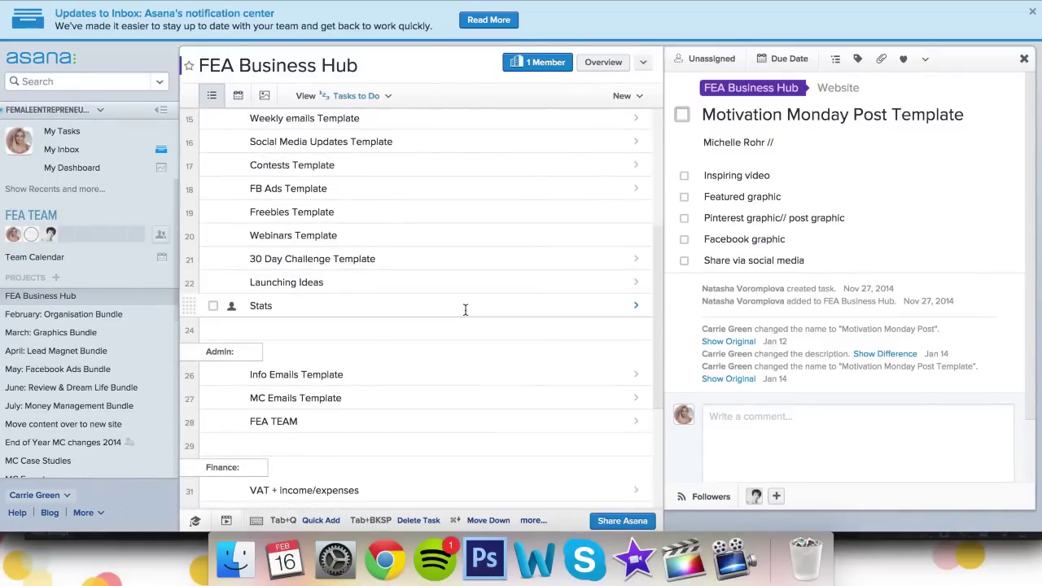
pyautogui.scroll(-4, 465, 309)
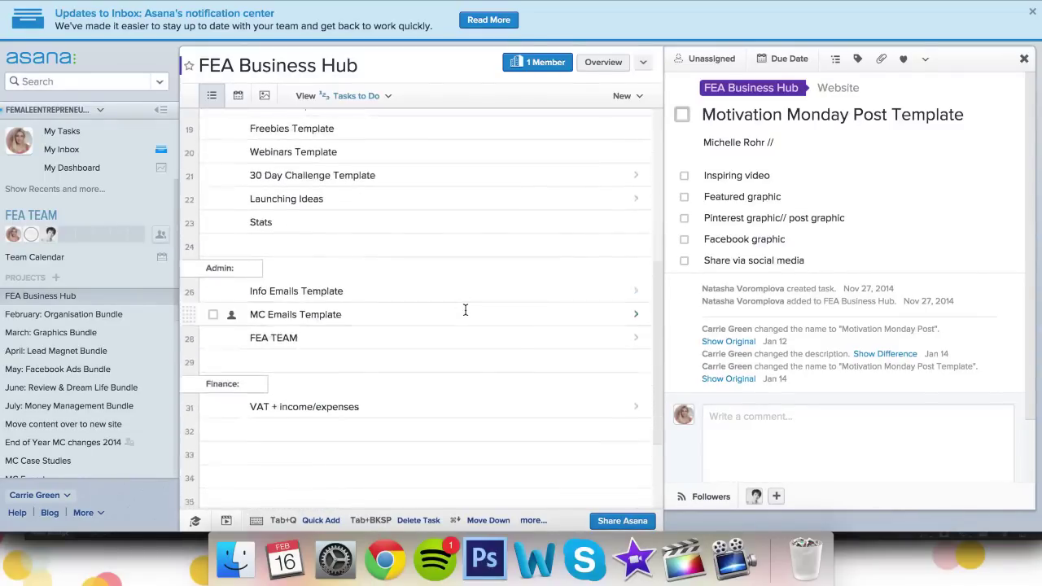
pyautogui.scroll(20, 465, 310)
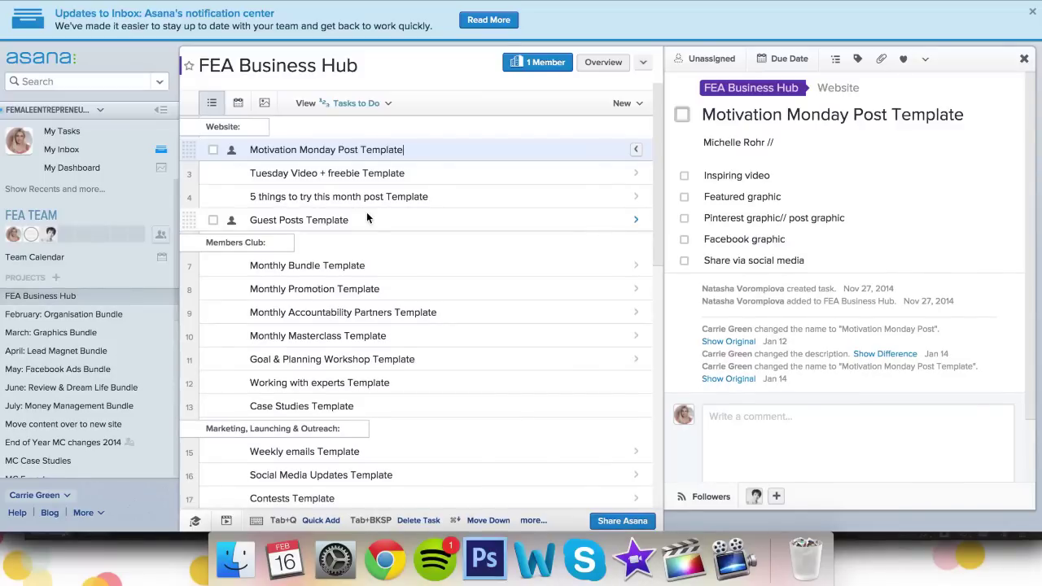
# Open the Tuesday Video + freebie Template task, from video upload to social media sharing
pyautogui.click(417, 171)
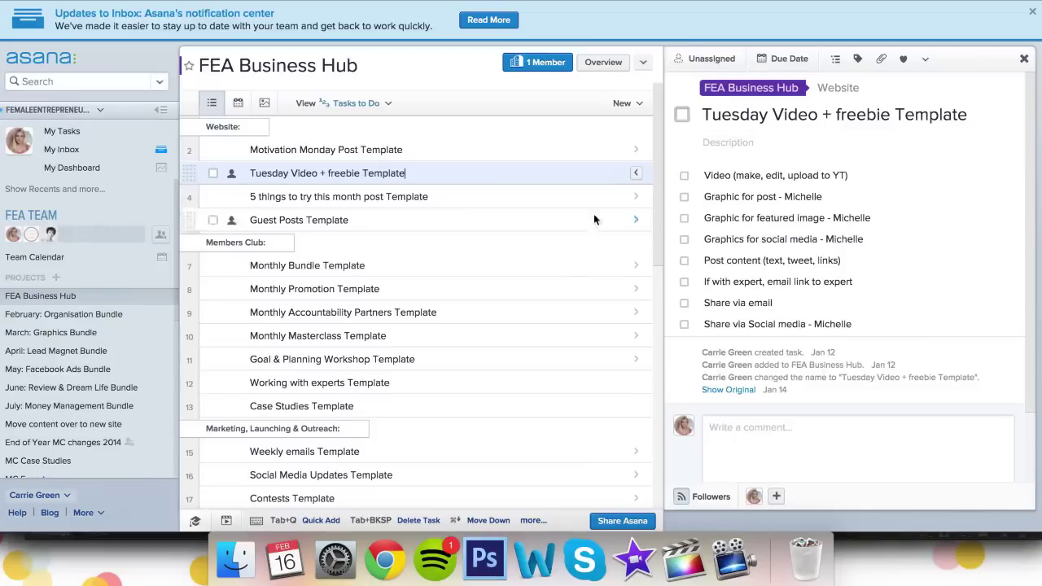
# Open the Monthly Bundle Template task to view its seven-step checklist and bundle ideas
pyautogui.click(402, 263)
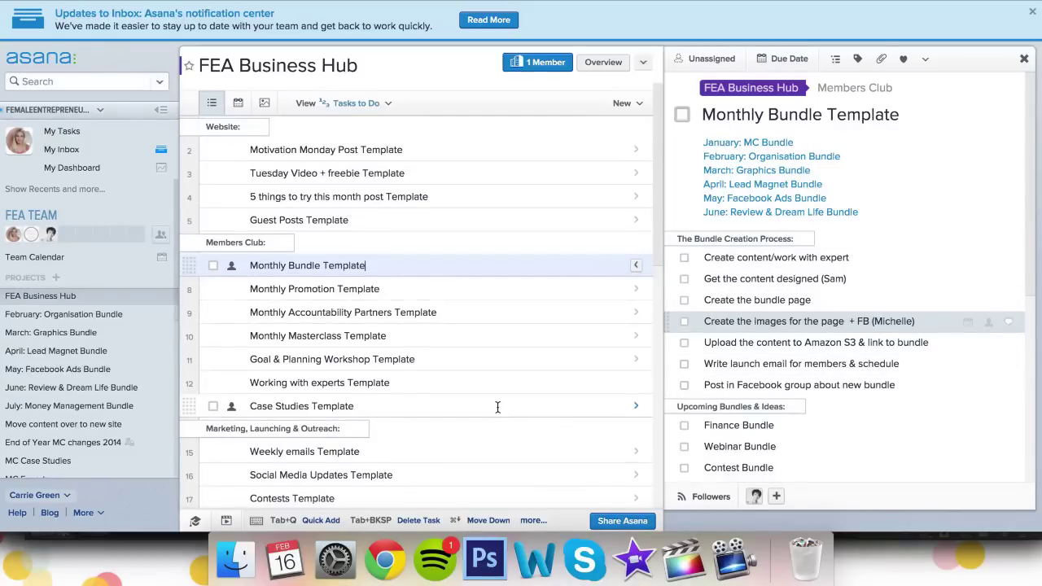
pyautogui.scroll(-3, 497, 407)
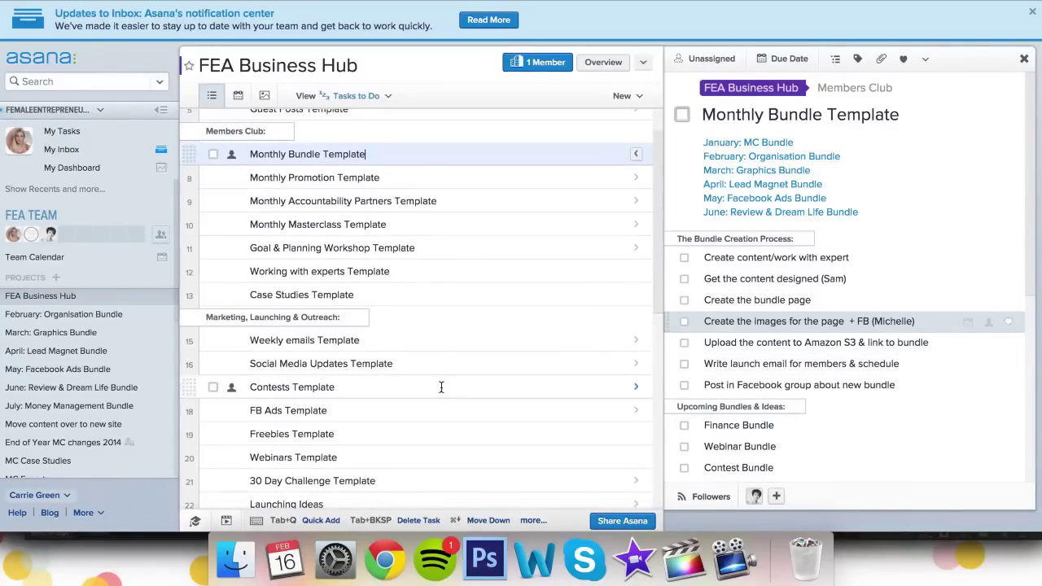
# Open the Contests Template task and follow its link to the MC Birthday Contest November 2014 project
pyautogui.click(440, 387)
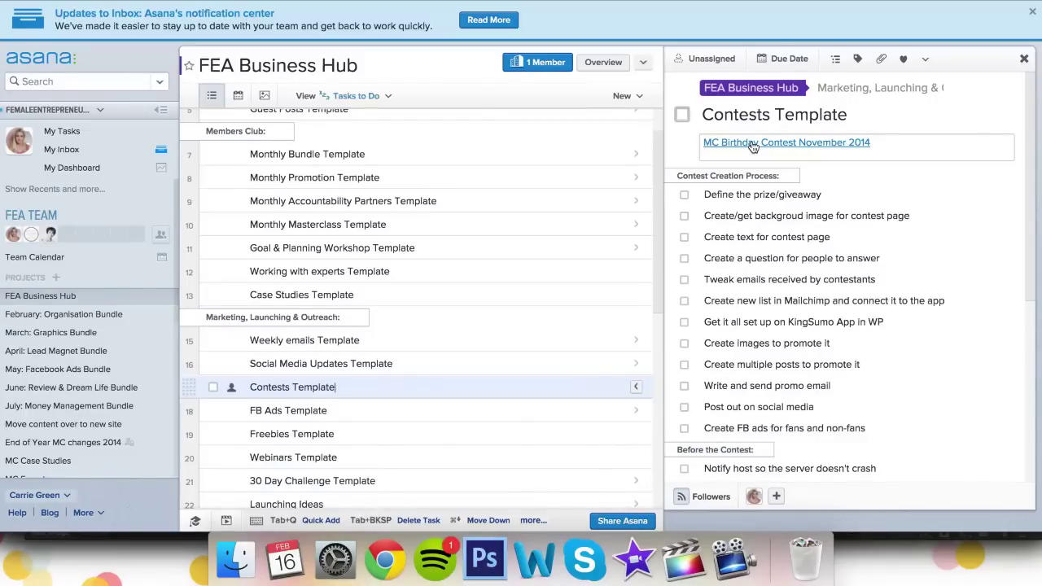
pyautogui.click(826, 147)
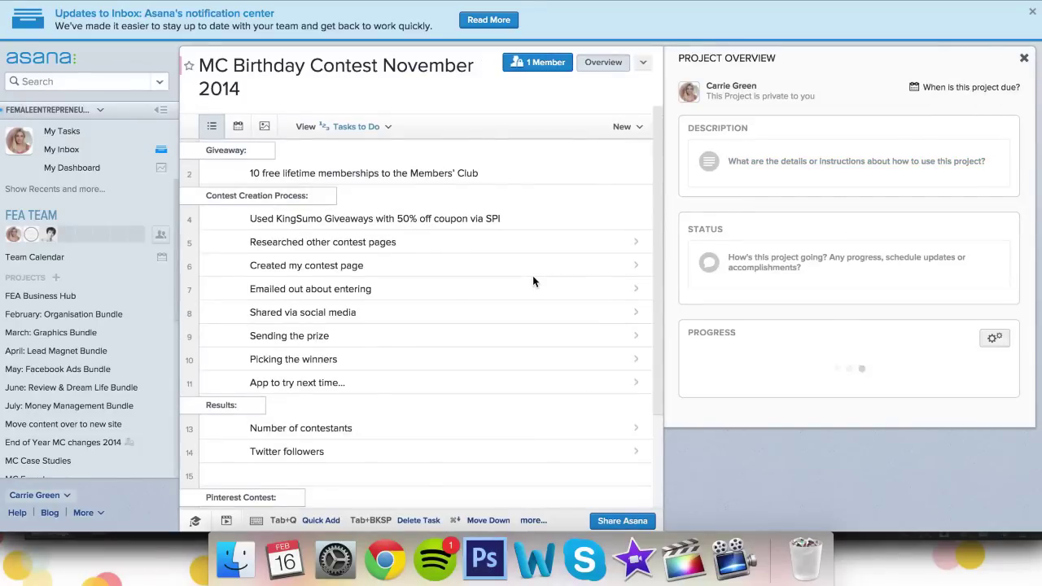
# View the Created my contest page and Shared via social media tasks, then return to FEA Business Hub
pyautogui.click(376, 267)
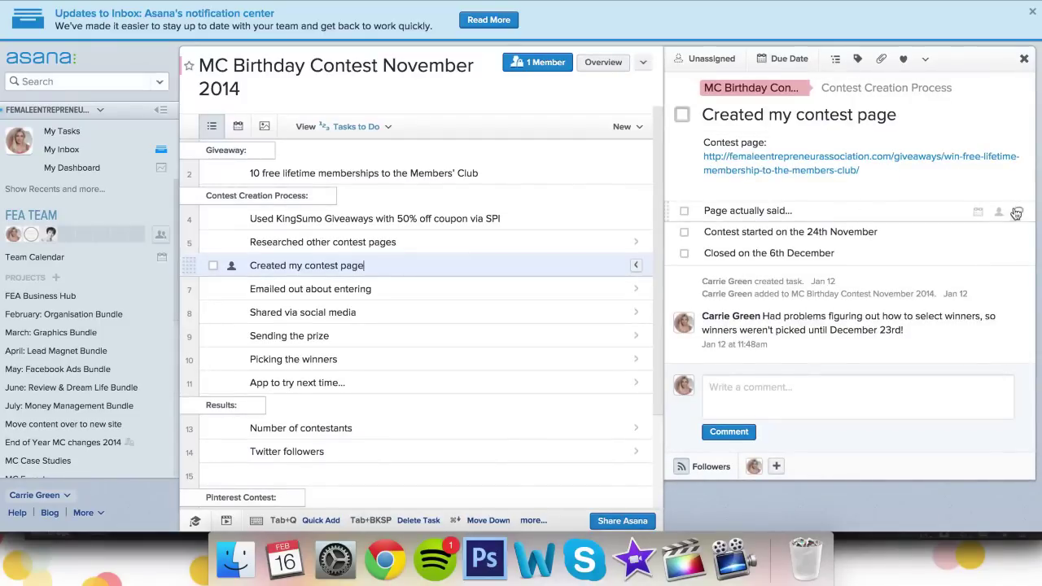
pyautogui.click(515, 311)
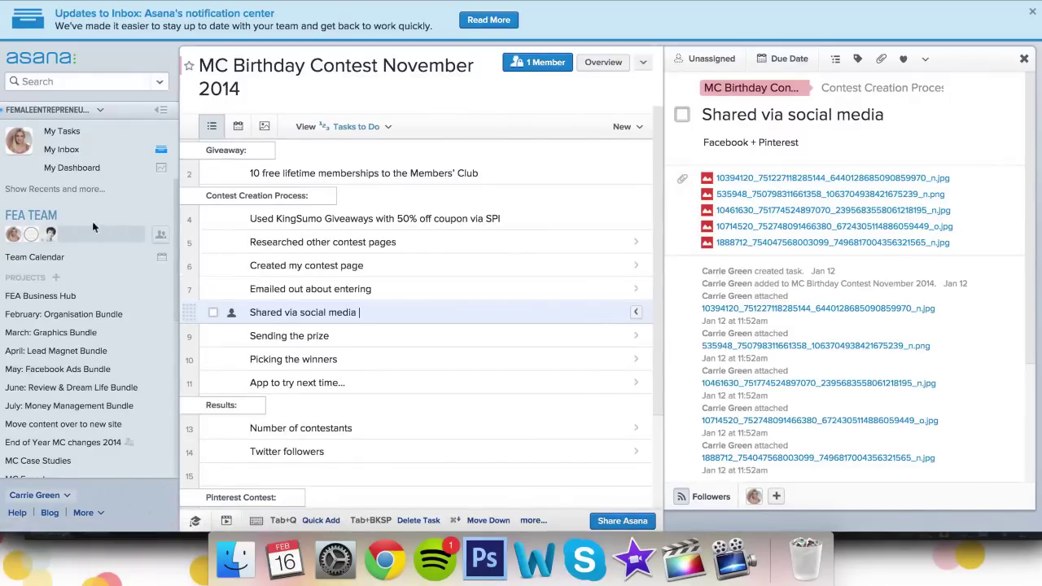
pyautogui.click(35, 296)
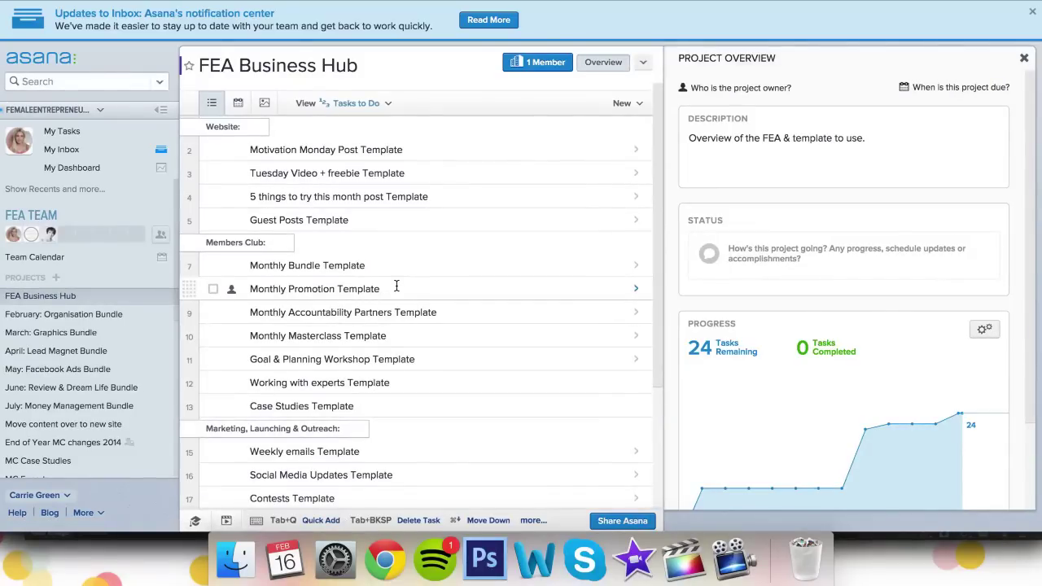
# Scroll the FEA Business Hub list from Members Club down to Launching Ideas and Stats
pyautogui.scroll(-3, 440, 298)
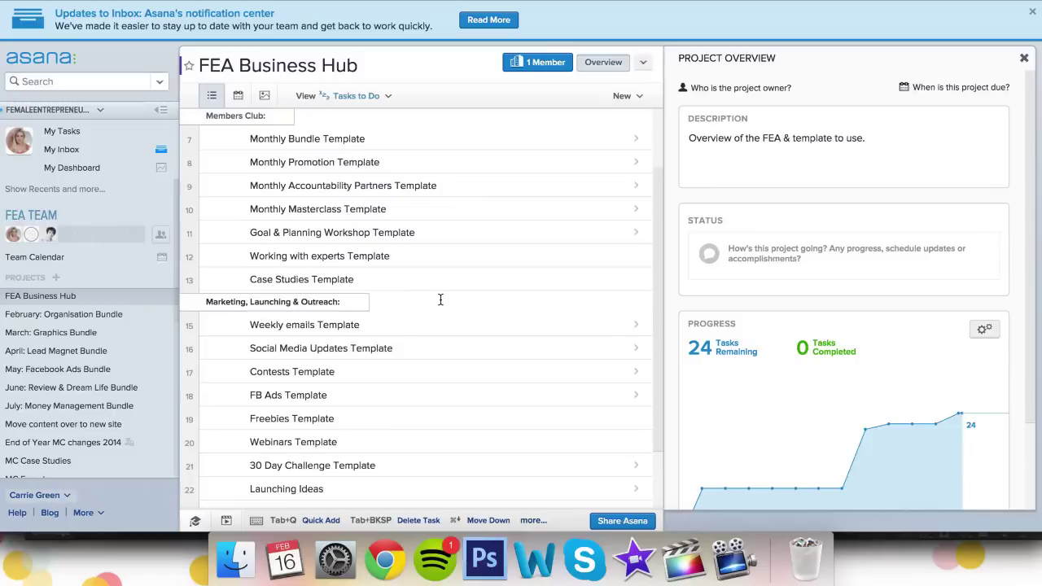
pyautogui.scroll(-1, 440, 299)
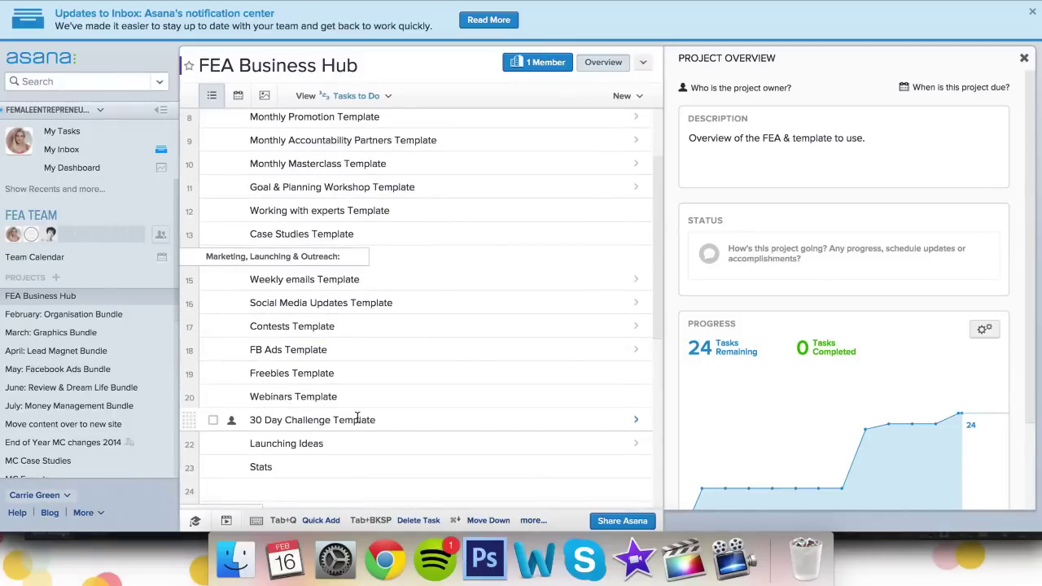